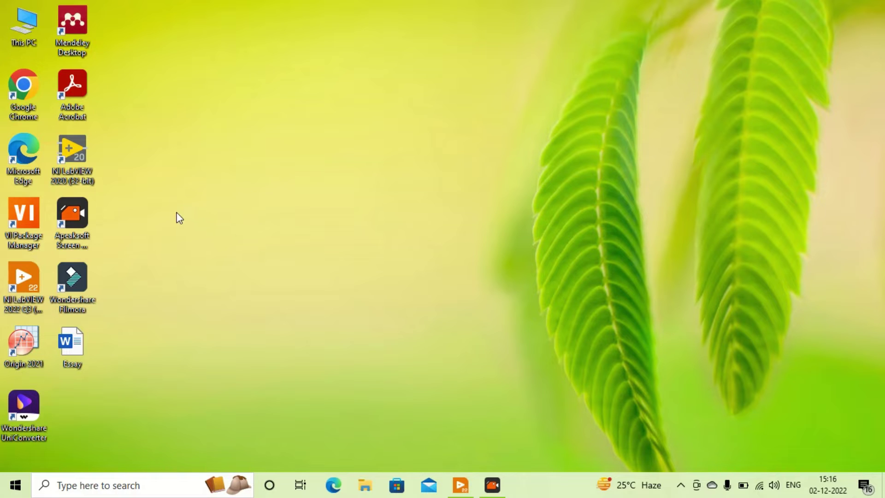
- Launch LabVIEW 2022 Q3 (32-bit) from its desktop shortcut
double_click(15, 294)
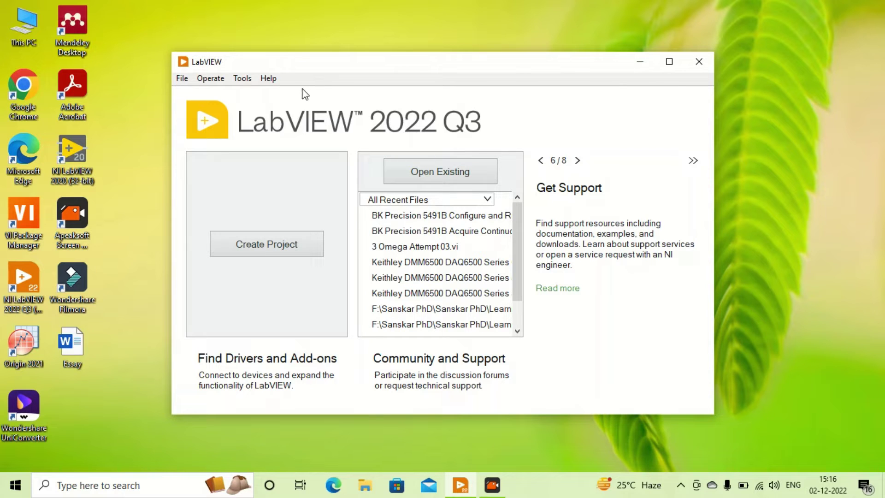
- Run Help > Find Instrument Drivers and dismiss the driver network connection error
left_click(268, 78)
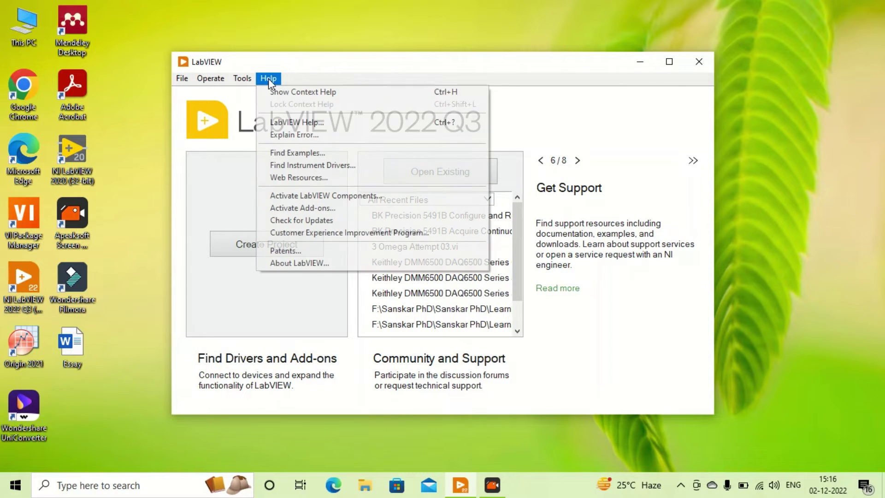
left_click(300, 166)
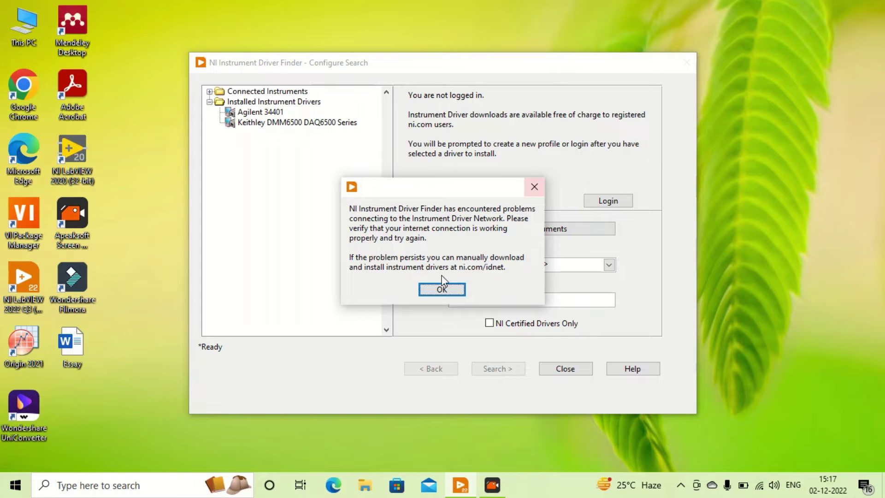
left_click(439, 291)
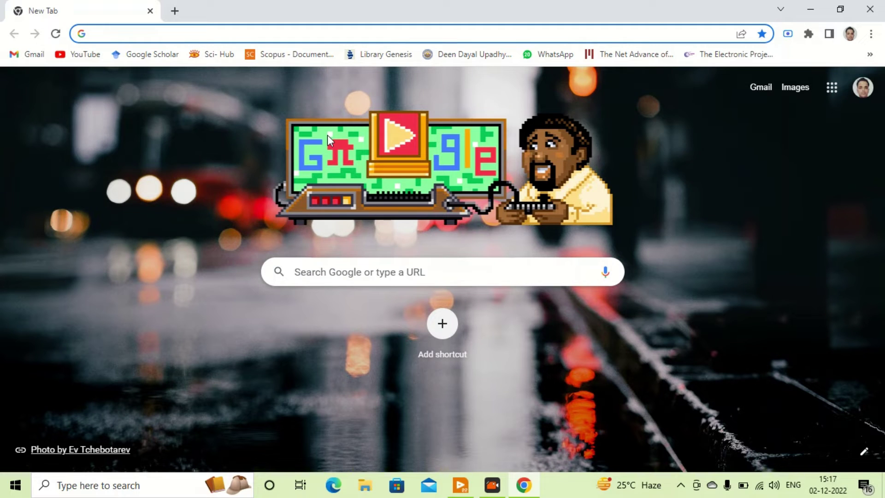
- Search Google from Chrome for the BK Precision 5491B LabVIEW driver
type("bk")
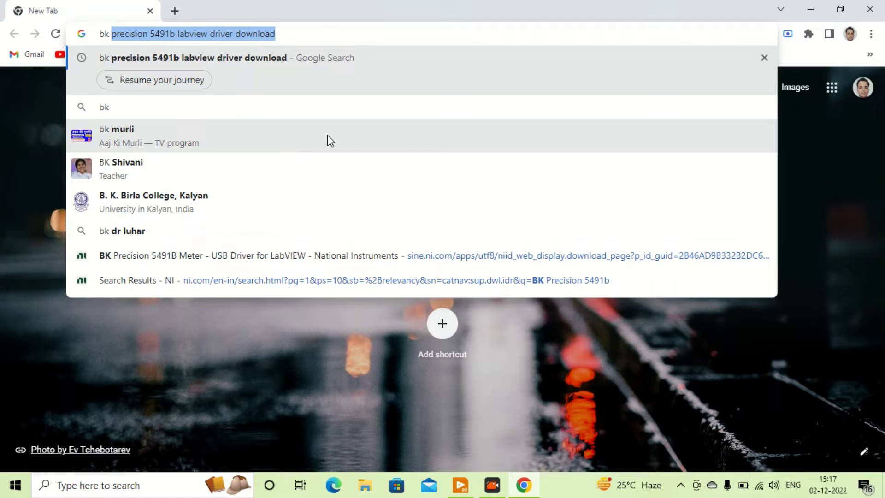
key("Return")
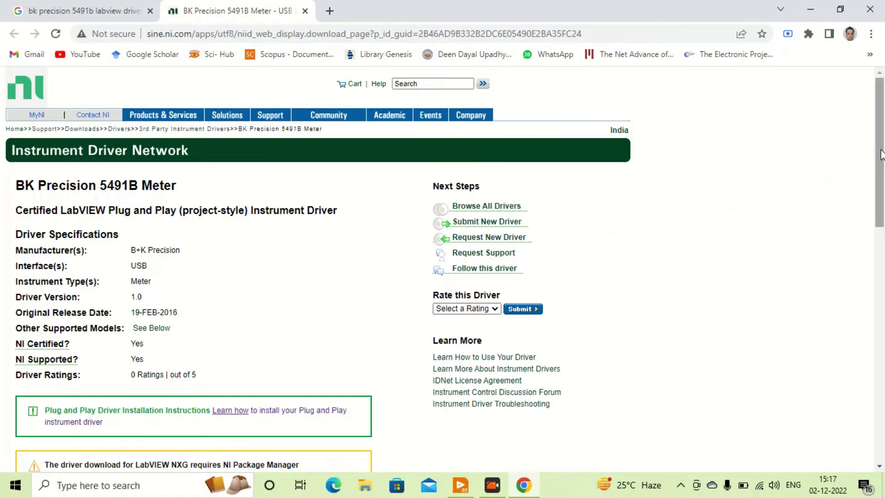
- Download the LabVIEW 2021 driver bk_precision_5491b.zip and show it in the Downloads folder
left_click_drag(880, 157, 882, 265)
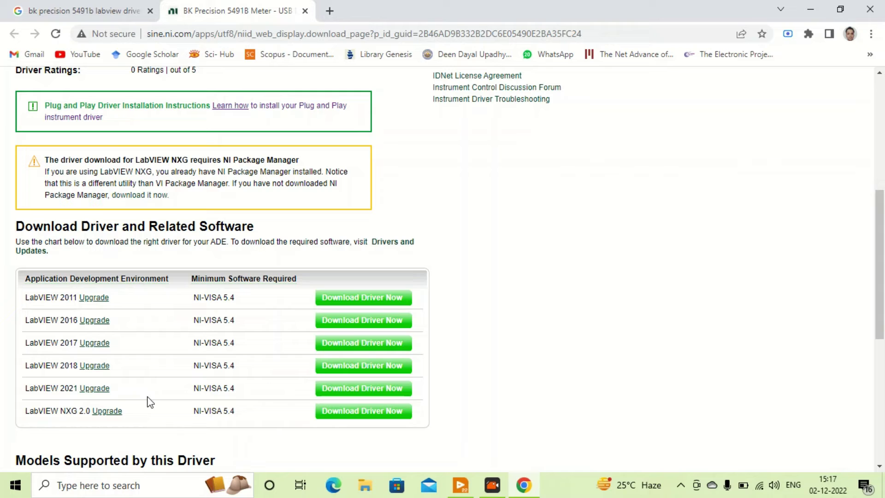
left_click(340, 389)
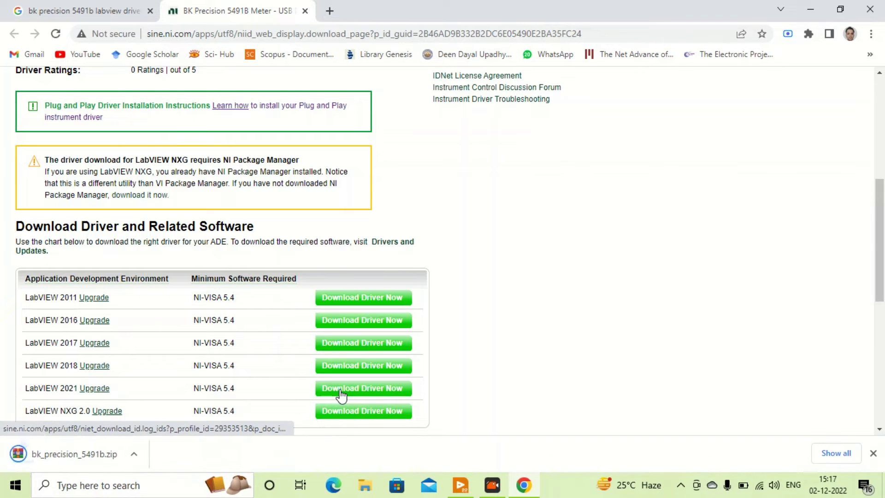
left_click(139, 454)
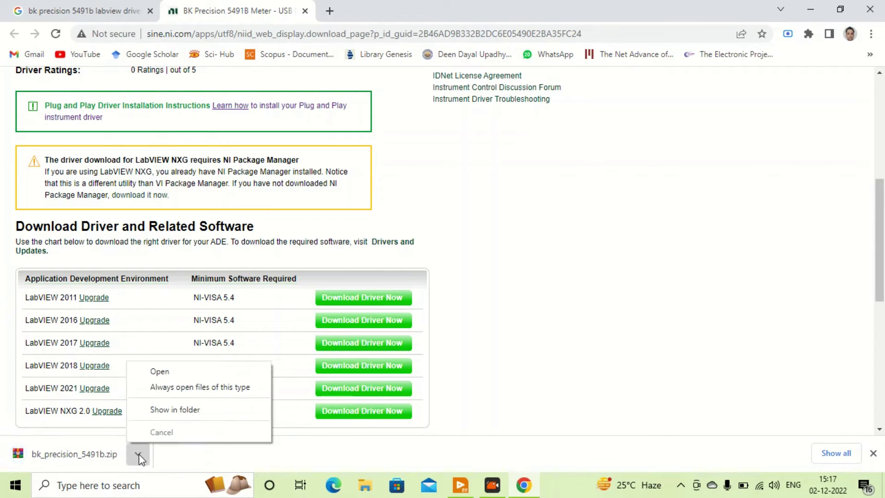
left_click(154, 412)
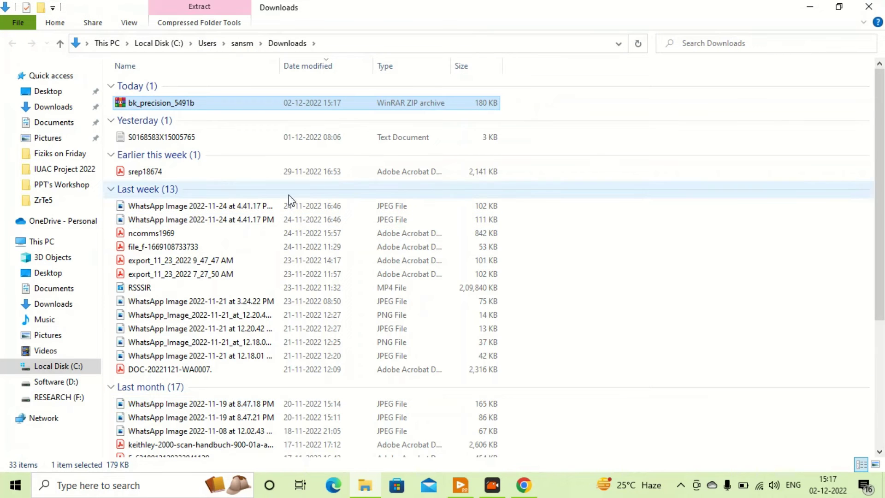
- Extract bk_precision_5491b.zip into a BK Precision 5491B folder and copy that folder
right_click(264, 101)
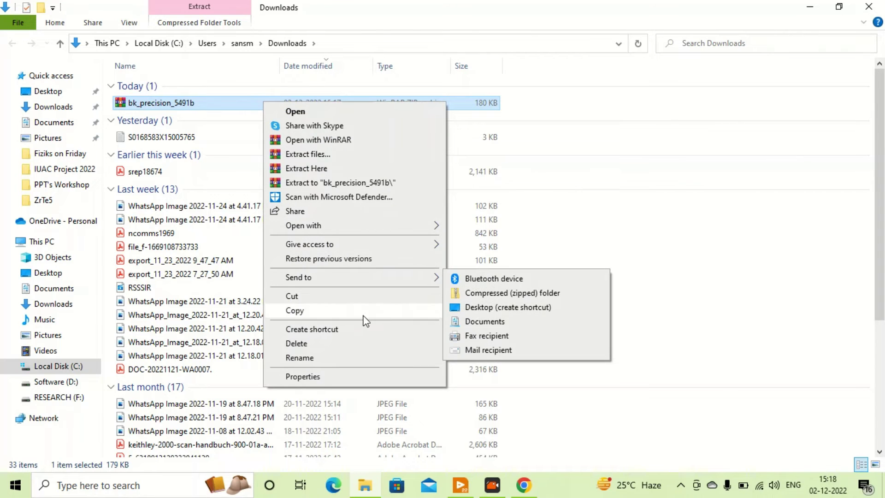
left_click(403, 168)
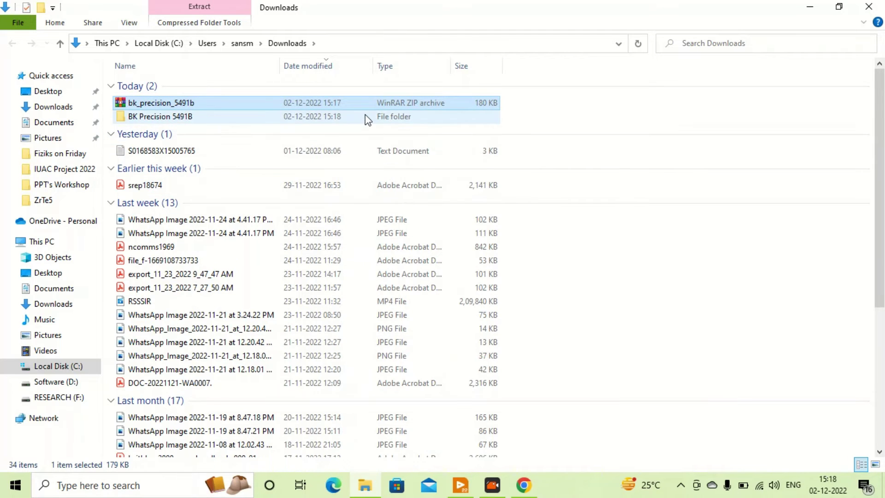
left_click(416, 122)
right_click(415, 122)
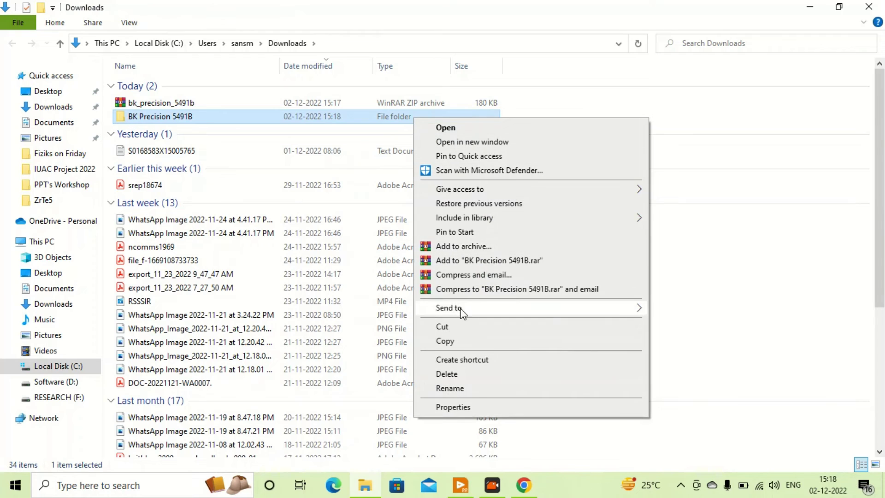
left_click(463, 342)
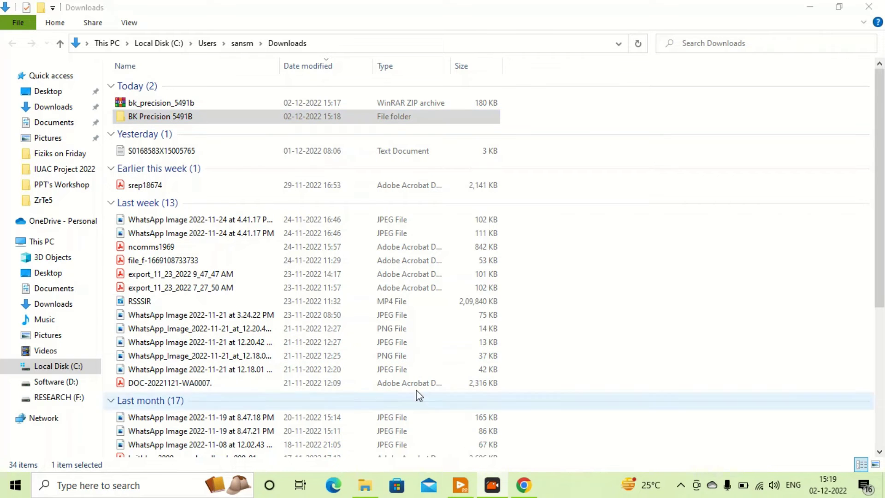
right_click(351, 118)
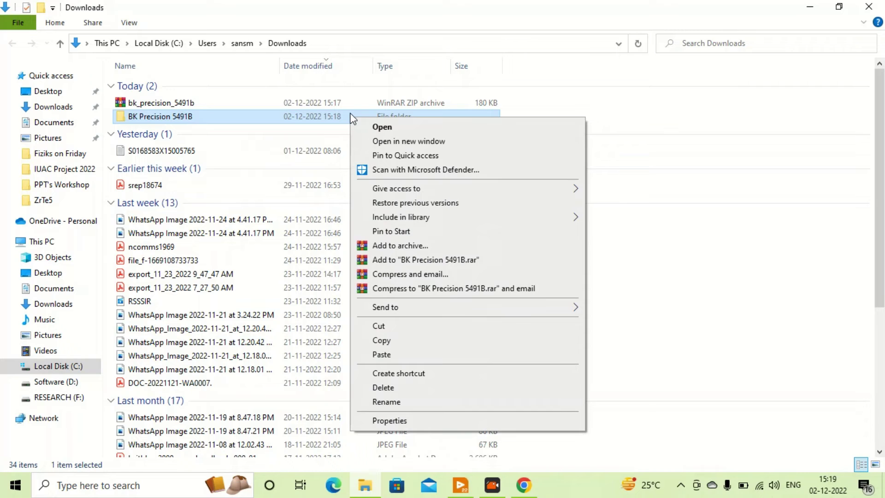
left_click(393, 341)
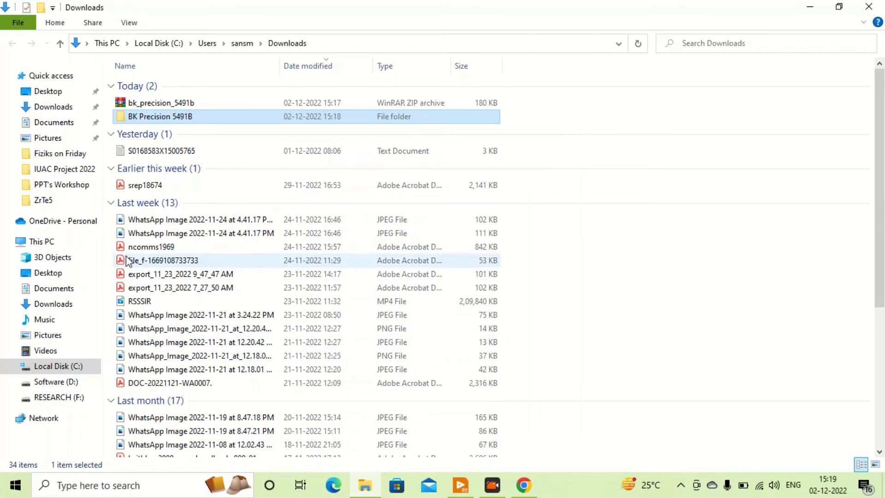
- Paste the BK Precision 5491B folder into Program Files (x86)\National Instruments\LabVIEW 2022\instr.lib, then close Explorer
left_click(59, 367)
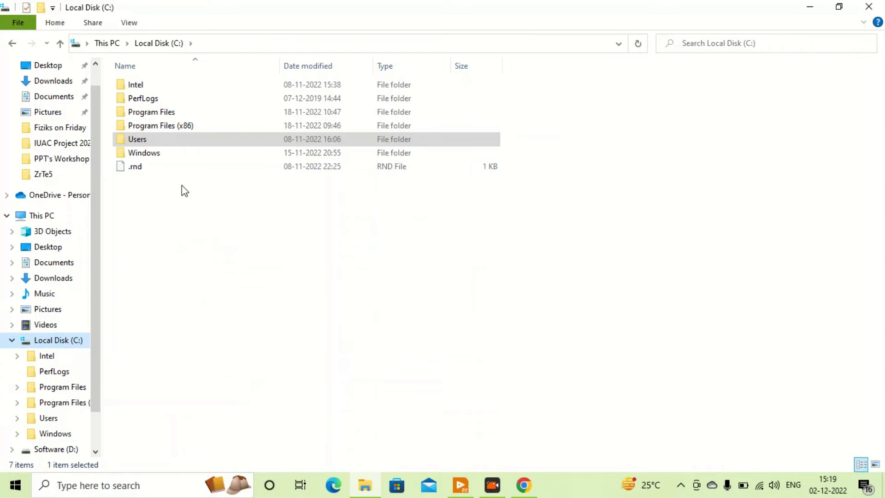
double_click(171, 125)
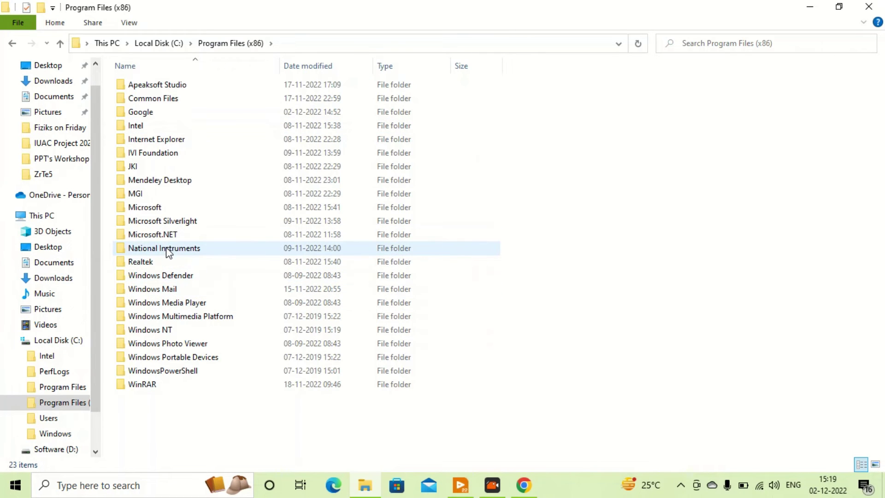
double_click(167, 249)
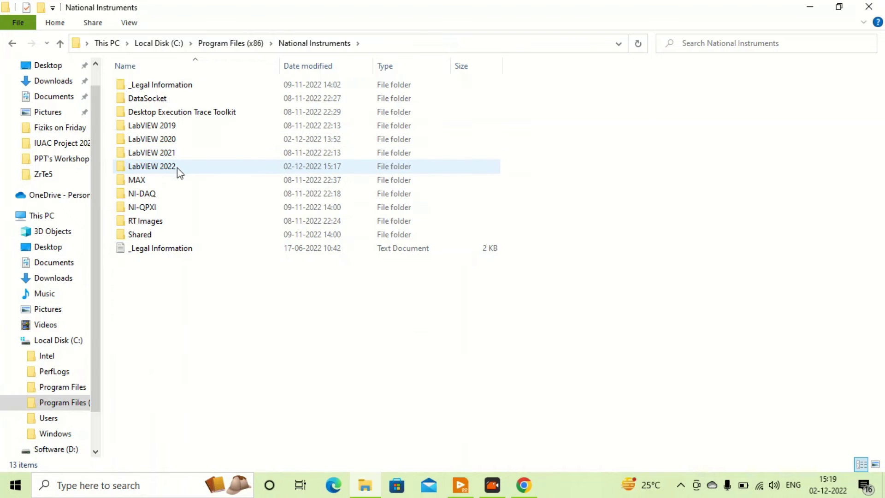
double_click(177, 166)
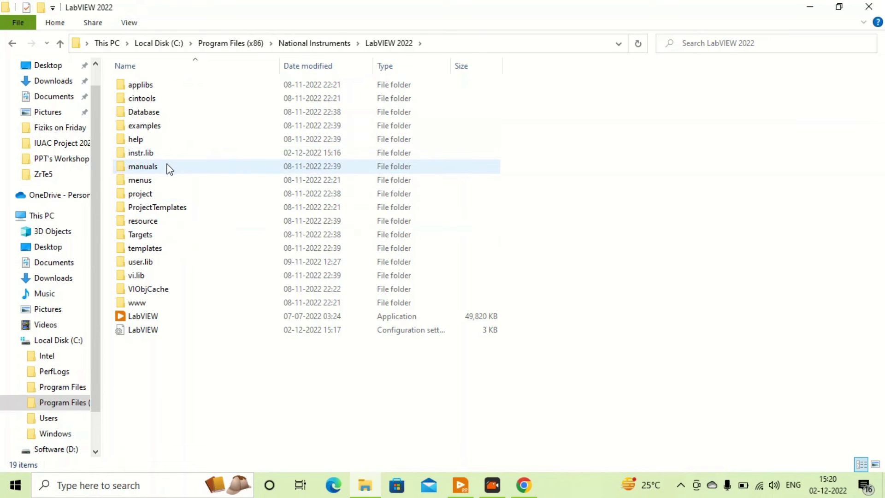
left_click(167, 153)
double_click(167, 153)
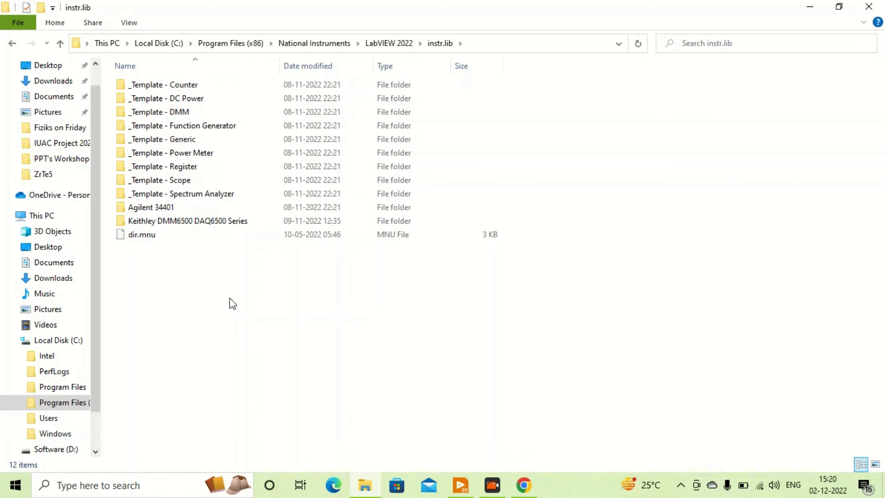
key("ctrl+v")
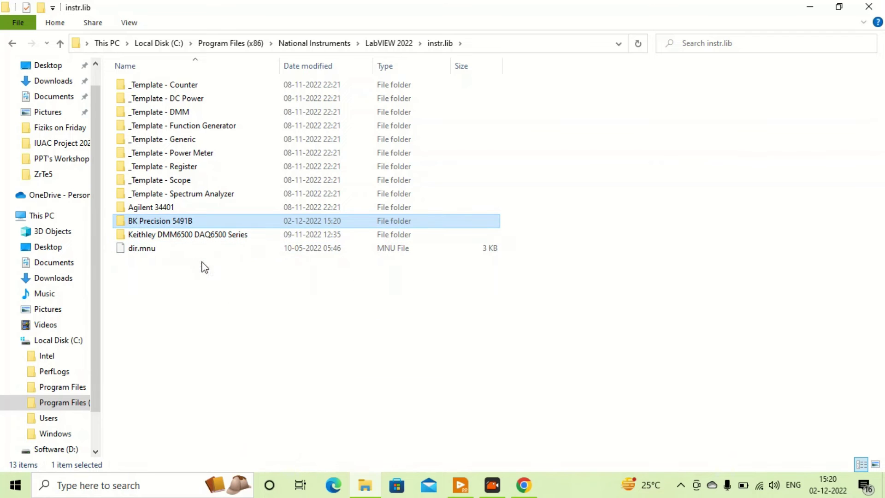
left_click(866, 7)
- Close Chrome, LabVIEW and the Example Finder so LabVIEW can be restarted
left_click(872, 5)
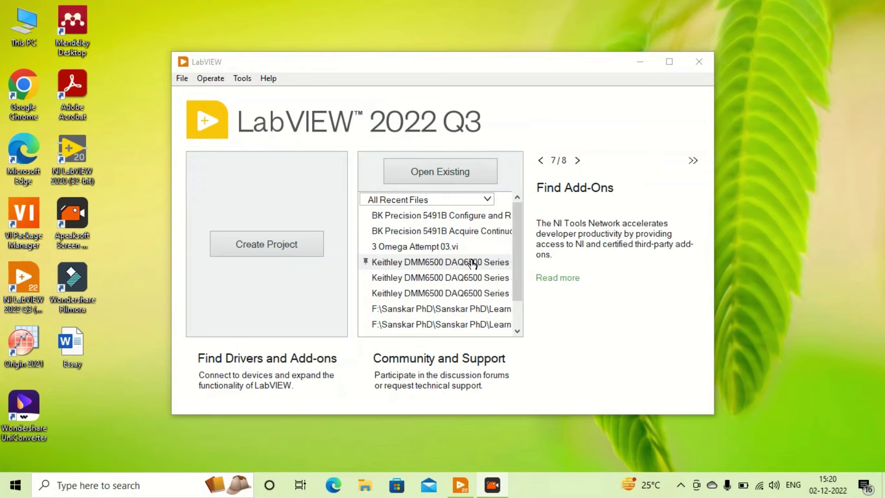
left_click(266, 79)
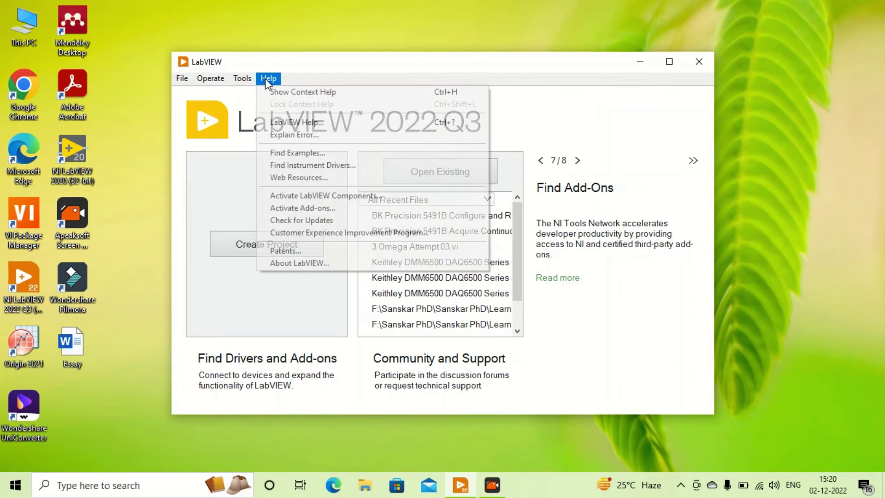
left_click(286, 154)
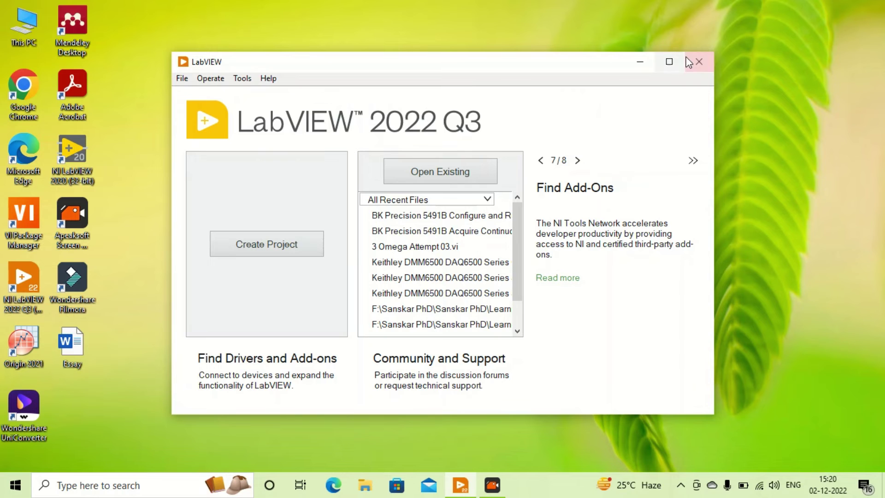
left_click(698, 62)
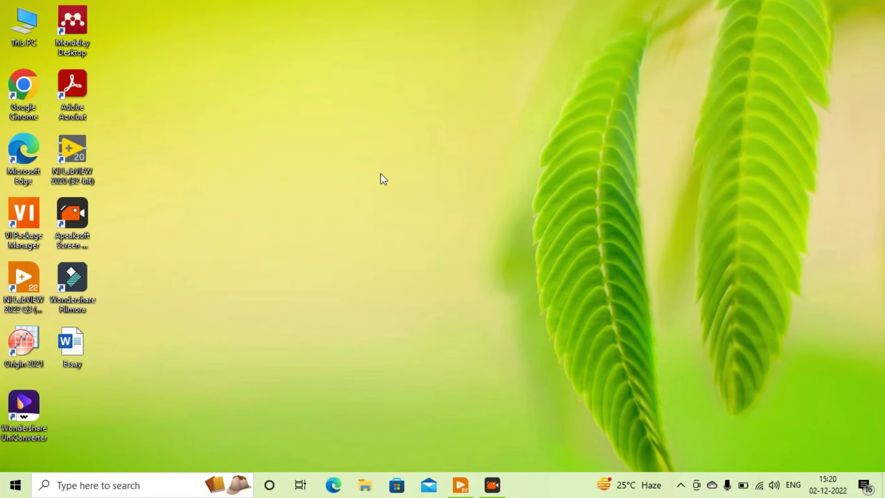
right_click(380, 173)
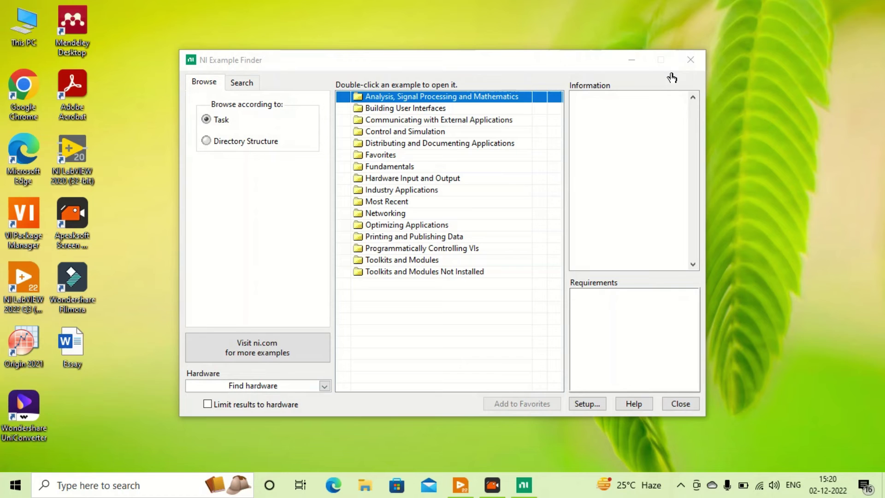
left_click(691, 60)
- Refresh the desktop and relaunch LabVIEW 2022 Q3 from its icon
right_click(195, 134)
left_click(228, 173)
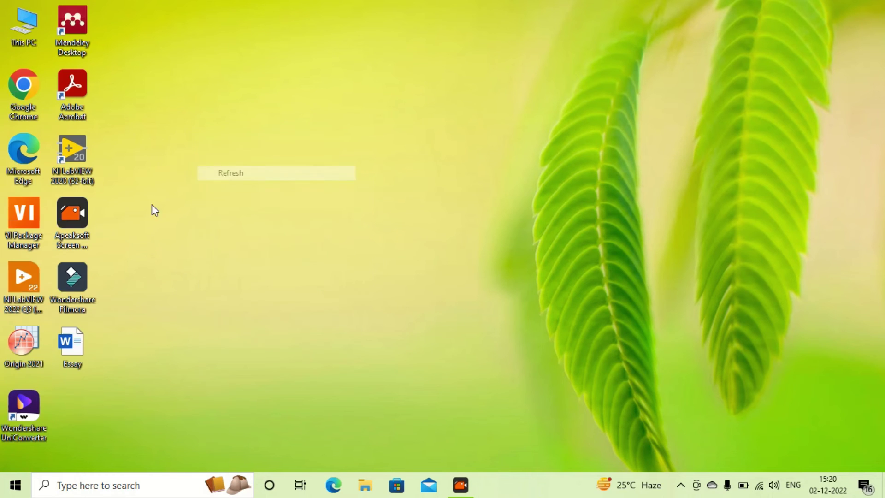
double_click(19, 279)
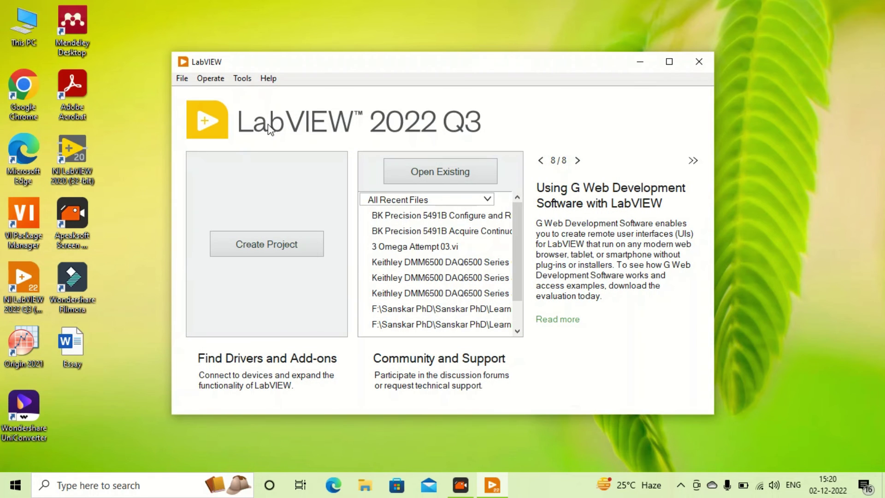
left_click(269, 80)
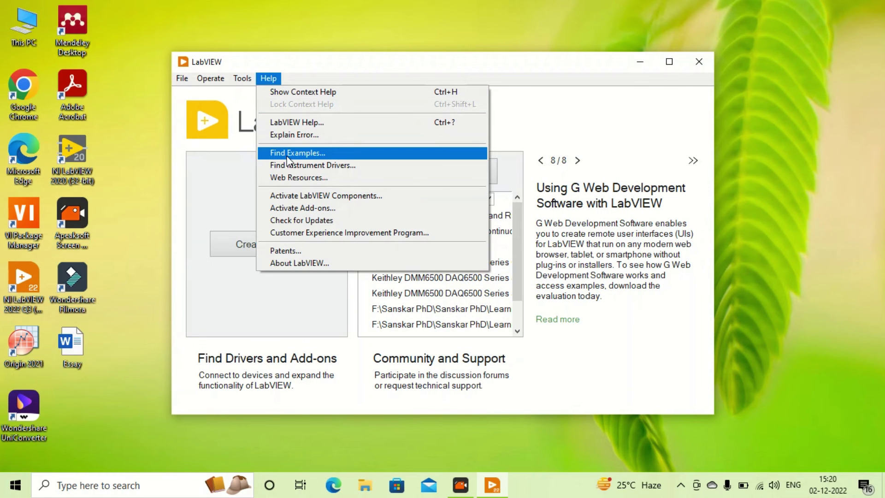
- Open the BK Precision 5491B Configure and Run Limit Operation example under Instrument Drivers > LabVIEW Plug and Play
left_click(287, 154)
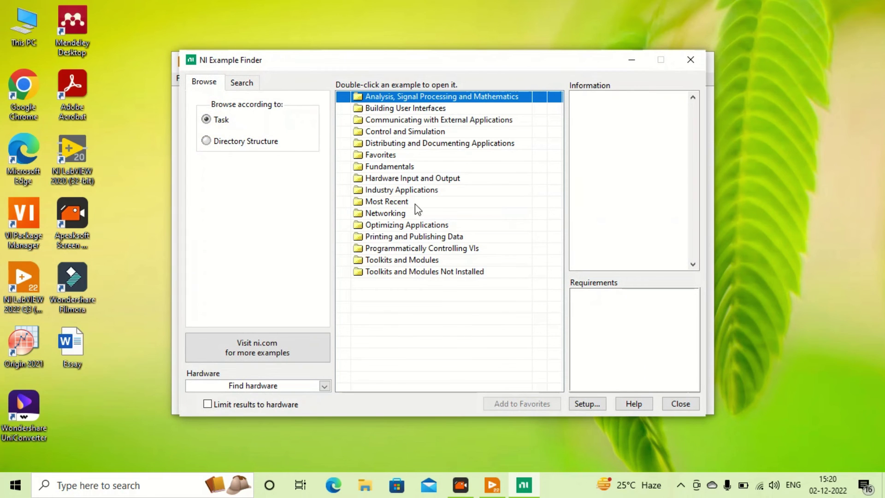
double_click(396, 179)
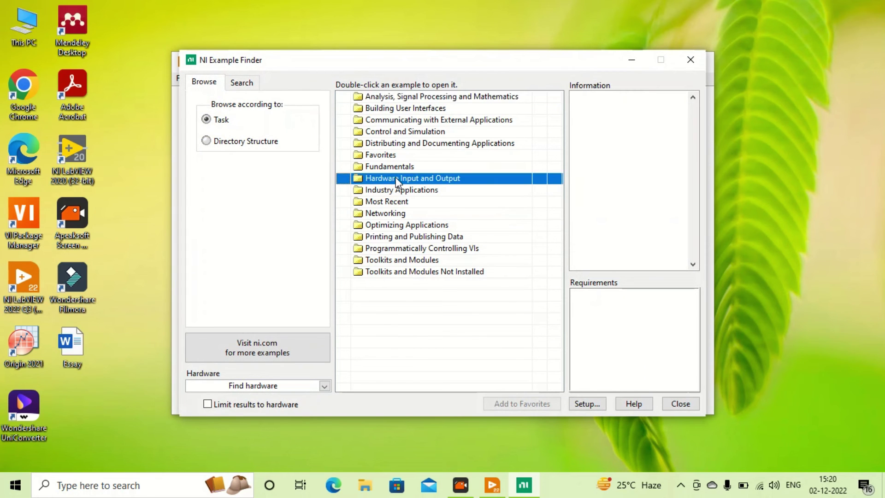
double_click(395, 206)
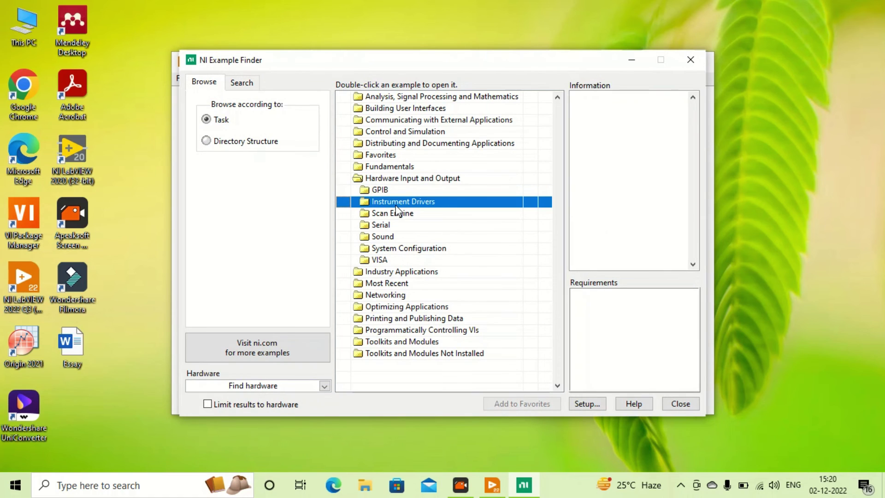
left_click(399, 213)
double_click(399, 213)
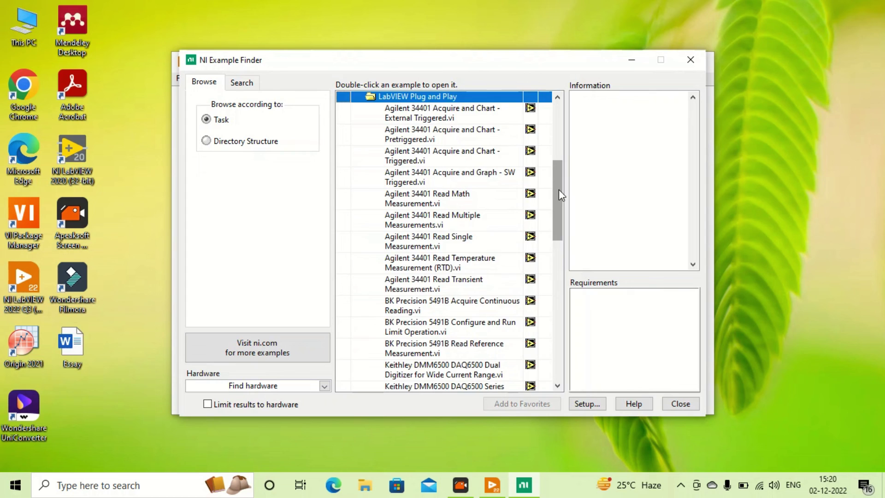
scroll(558, 189, "down", 2)
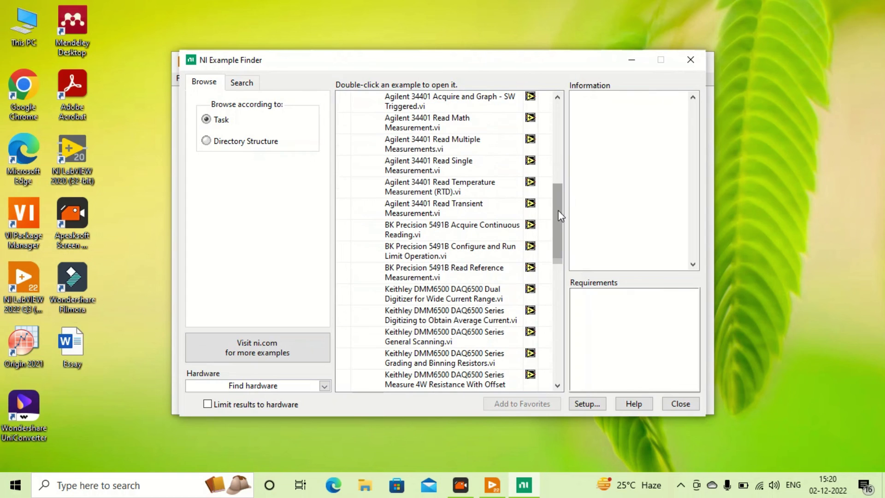
double_click(420, 253)
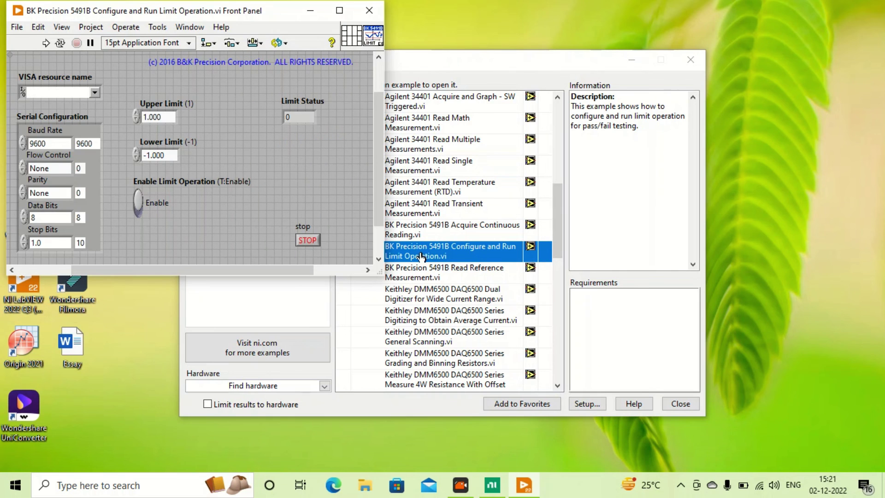
- Maximize the limit-operation example's front panel, then minimize it back to Example Finder
left_click(339, 11)
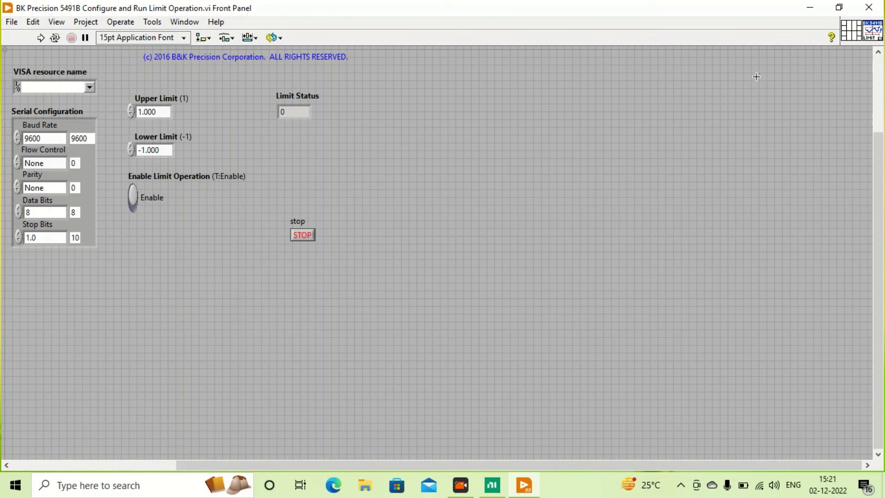
left_click(804, 13)
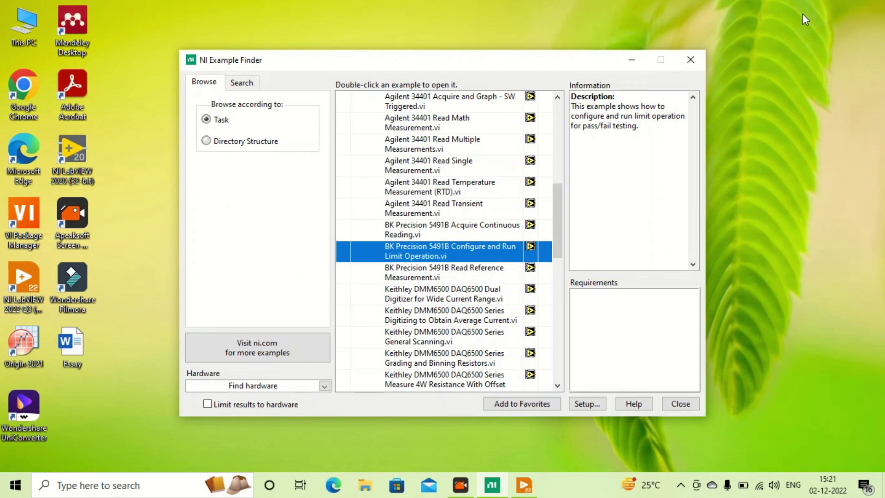